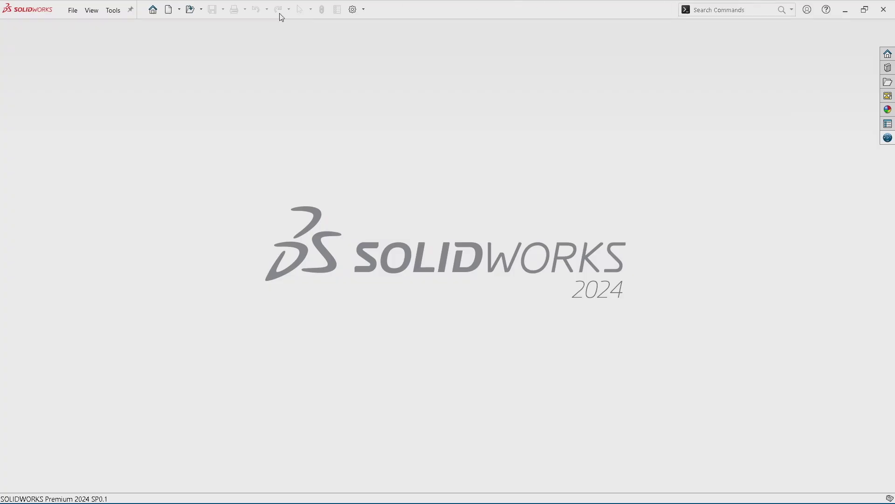
Step: Show the File menu from the SOLIDWORKS start screen
click(72, 11)
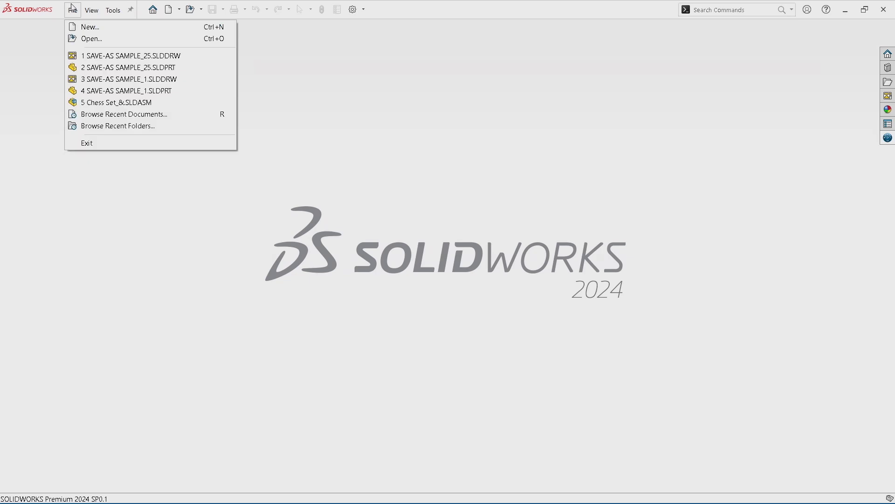
Step: Open Control Bracket.IGS from USB Drive (E:) as a new part
click(88, 39)
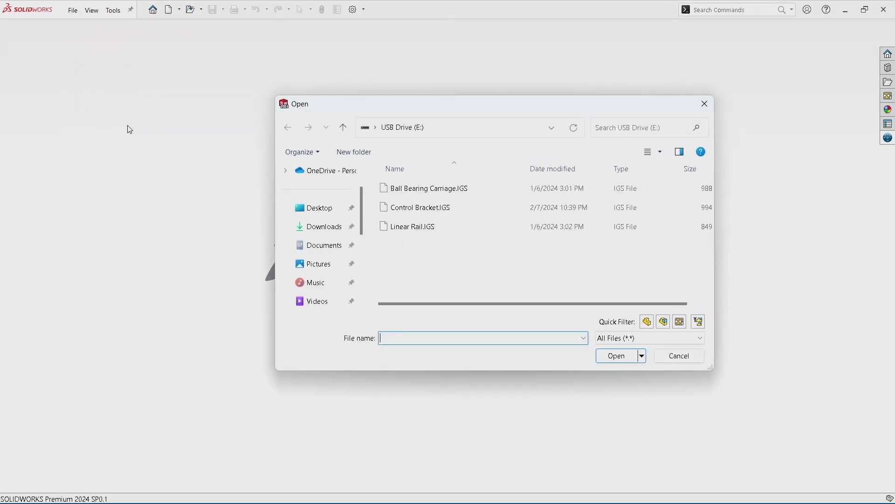
click(407, 208)
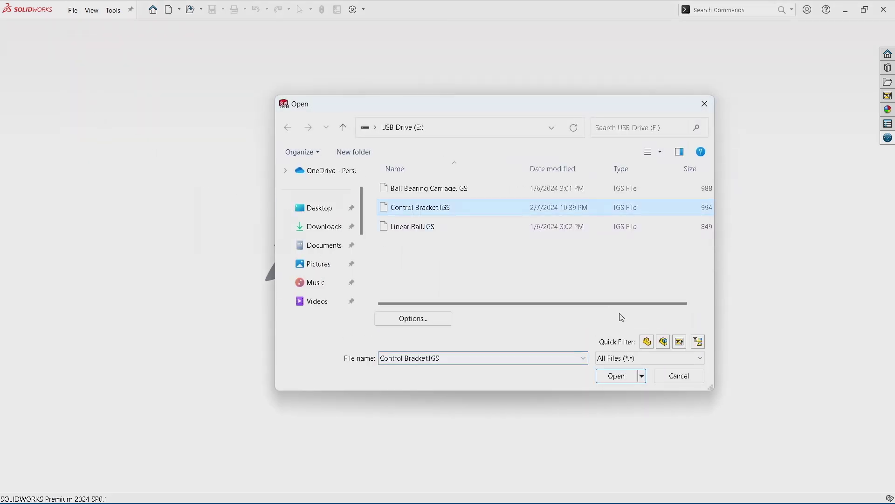
click(614, 377)
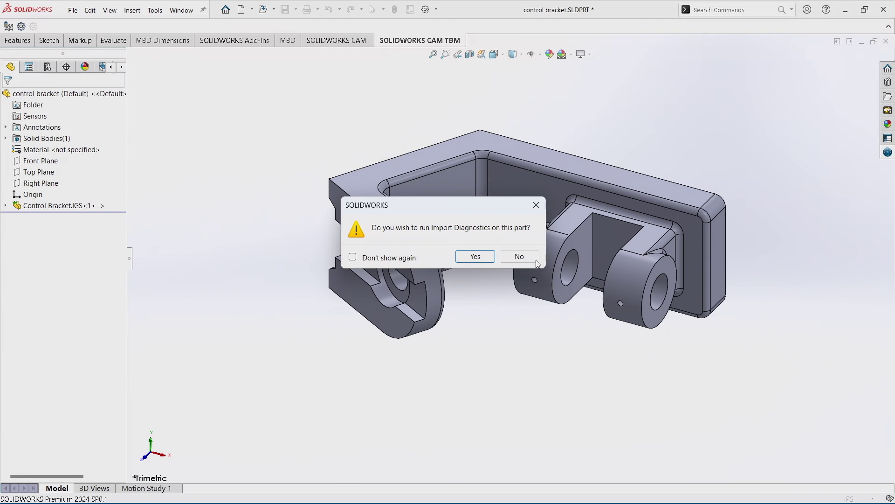
Step: Skip import diagnostics and break the IGES feature's link, leaving it as Imported1
click(518, 256)
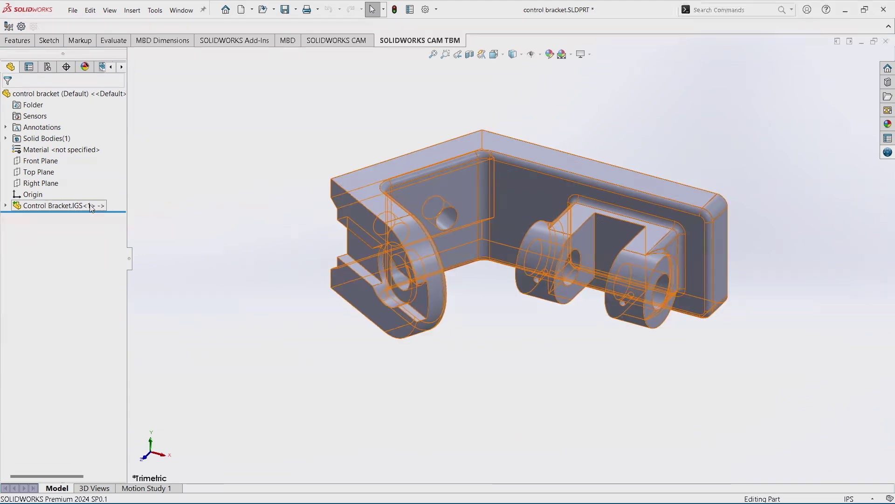
right_click(90, 207)
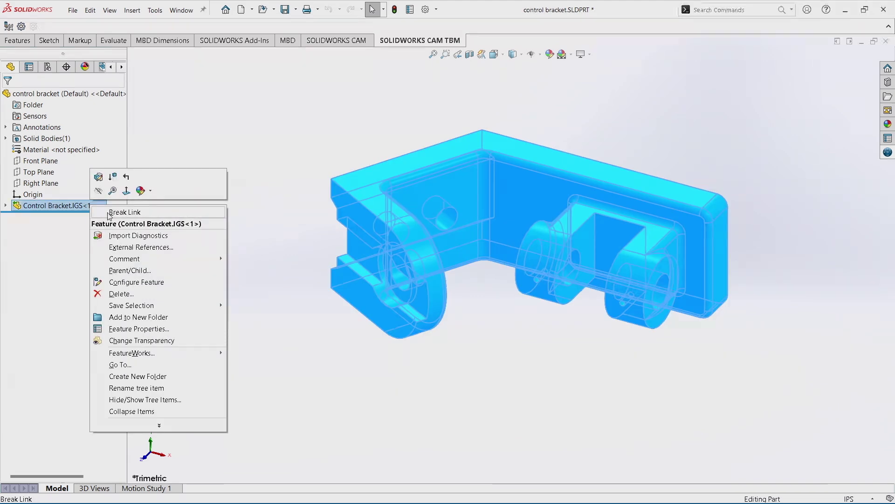
click(107, 210)
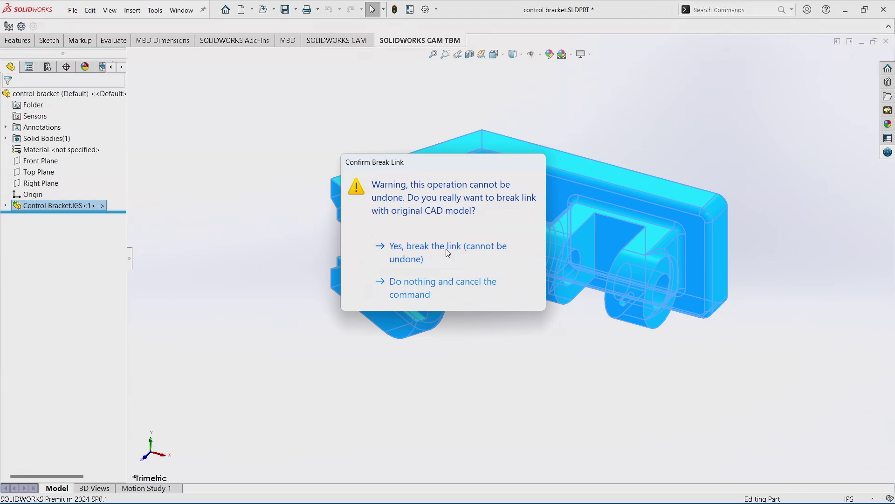
click(448, 252)
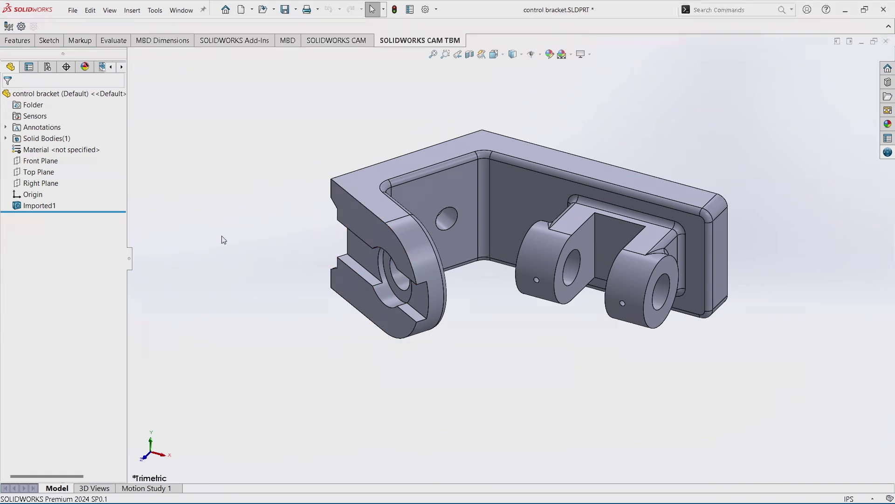
right_click(36, 207)
Step: Run Import Diagnostics on Imported1 and heal all 36 faulty faces
click(66, 225)
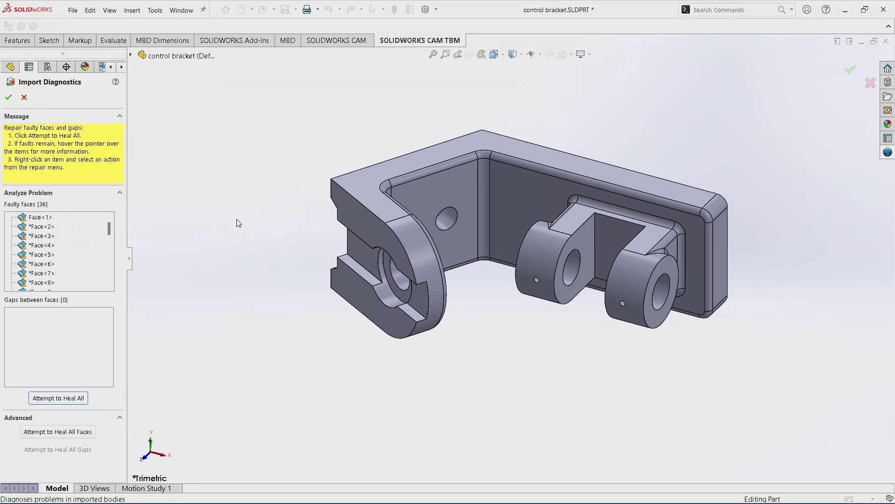
click(71, 400)
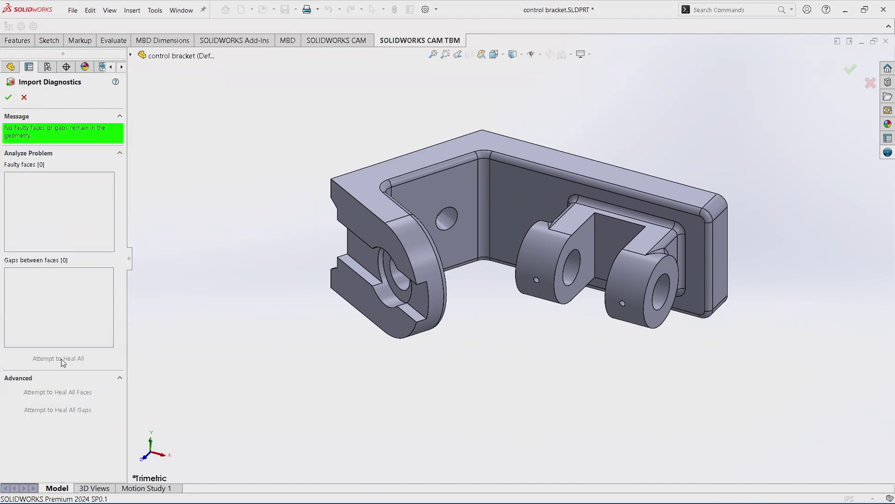
click(8, 98)
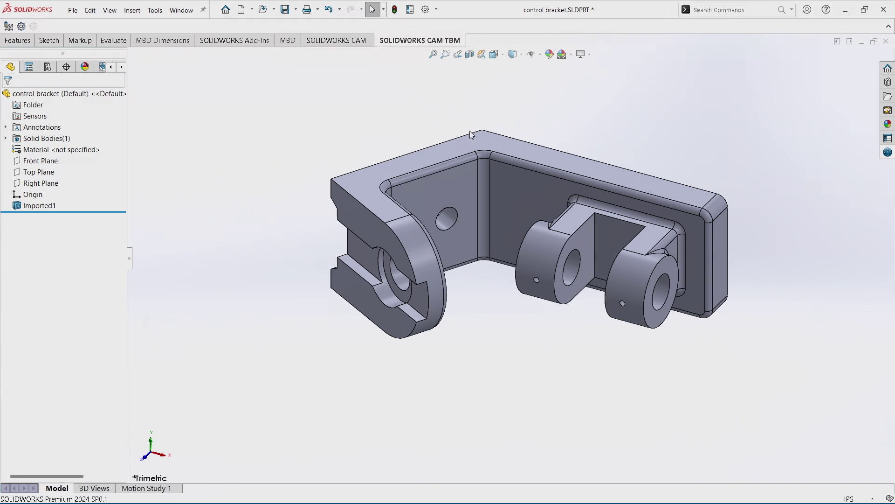
Step: Recognize the bracket's rounded perimeter edges from the top inner face as Fillet1
right_click(503, 158)
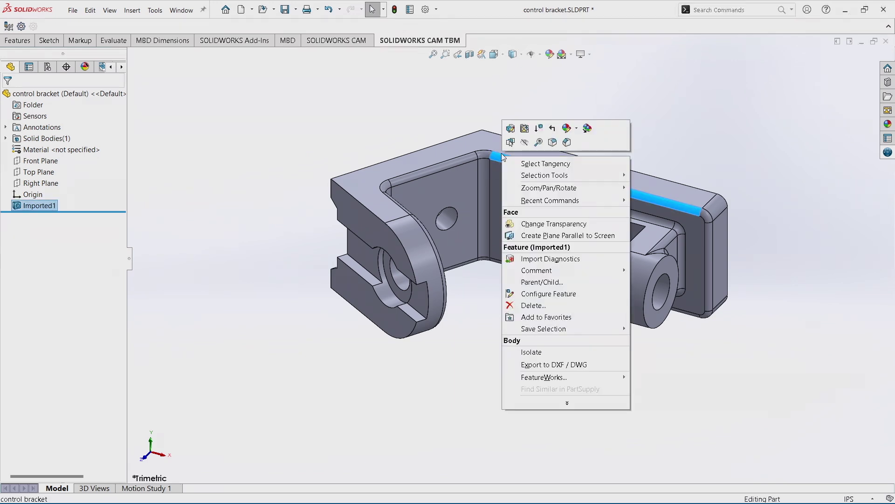
click(510, 128)
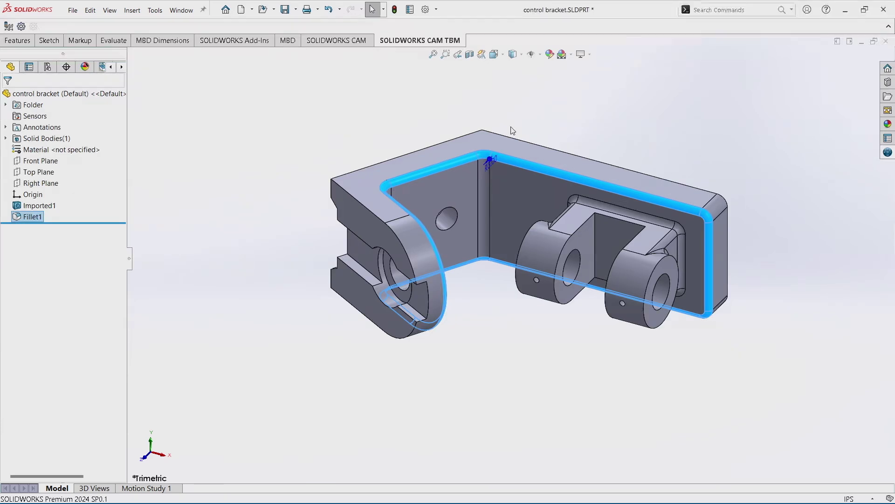
Step: Edit Fillet1 and set its radius to 0.25 in
right_click(34, 221)
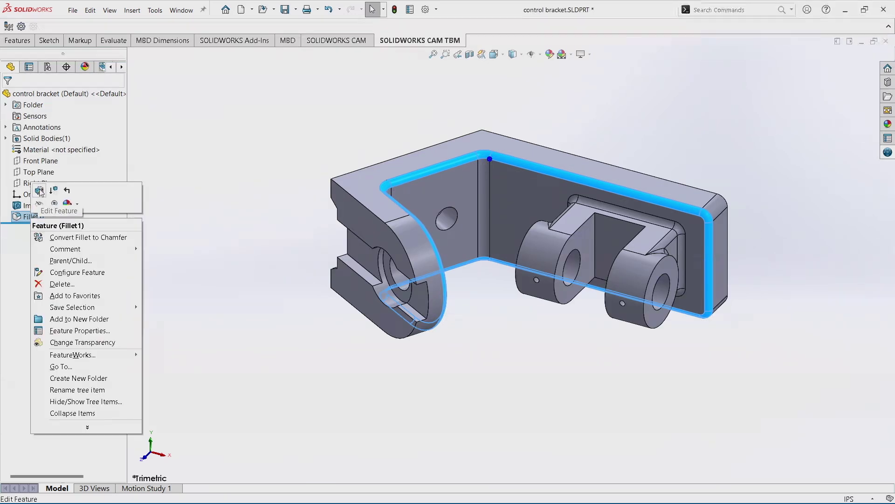
key(Escape)
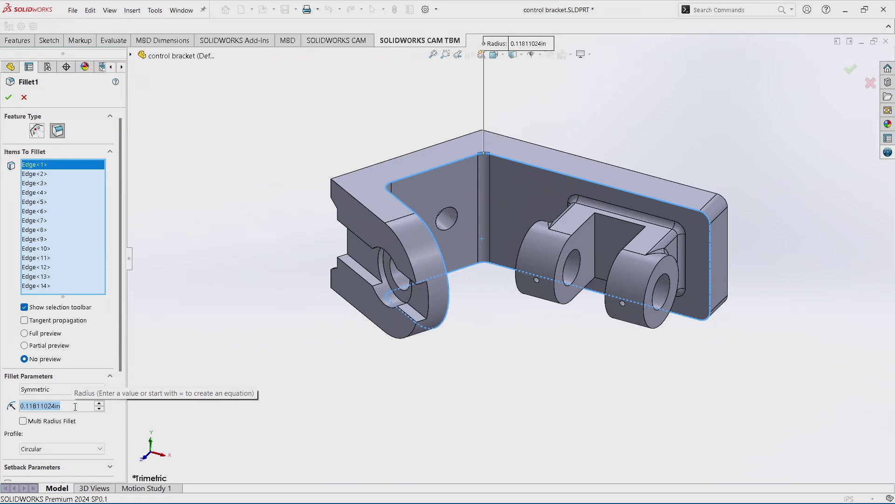
text(0.25)
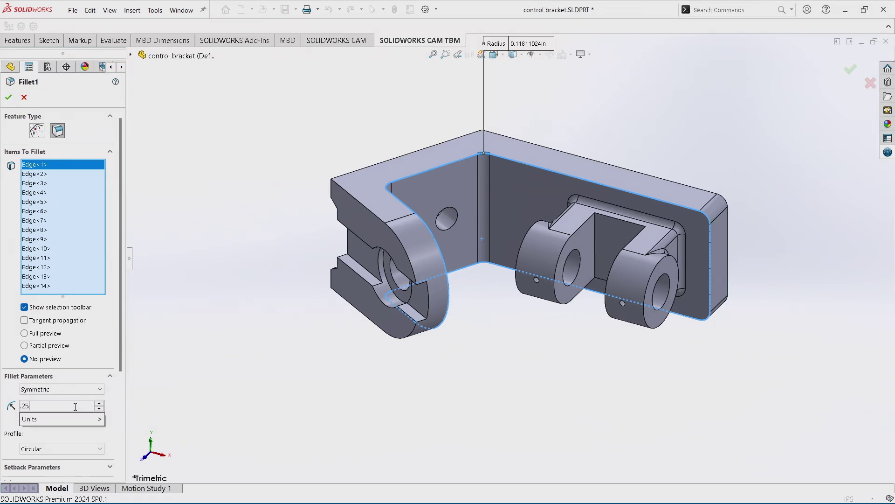
key(Return)
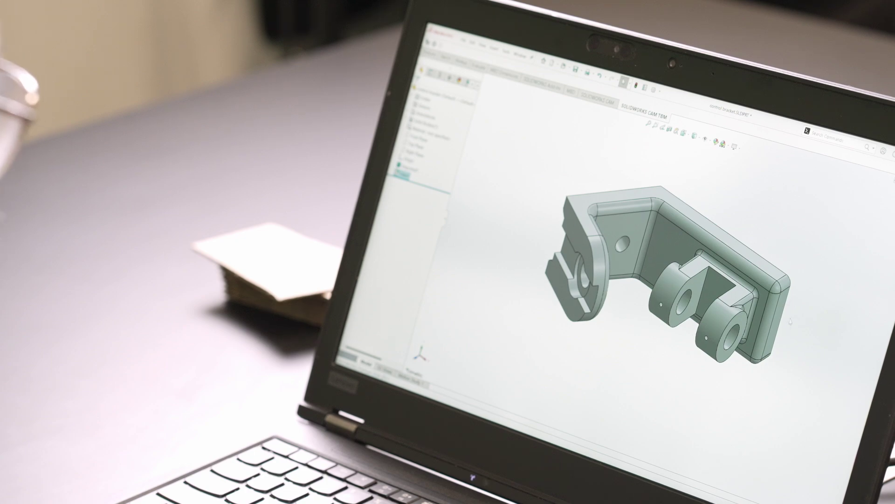
click(733, 343)
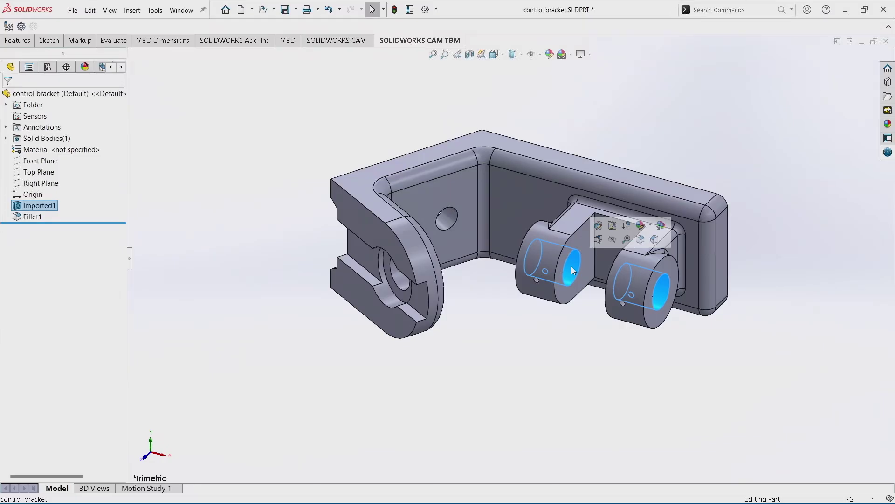
right_click(573, 269)
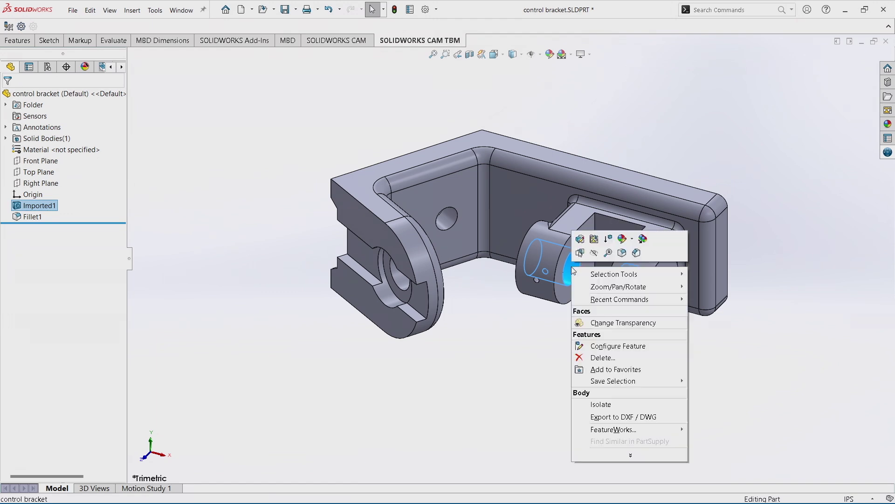
click(581, 239)
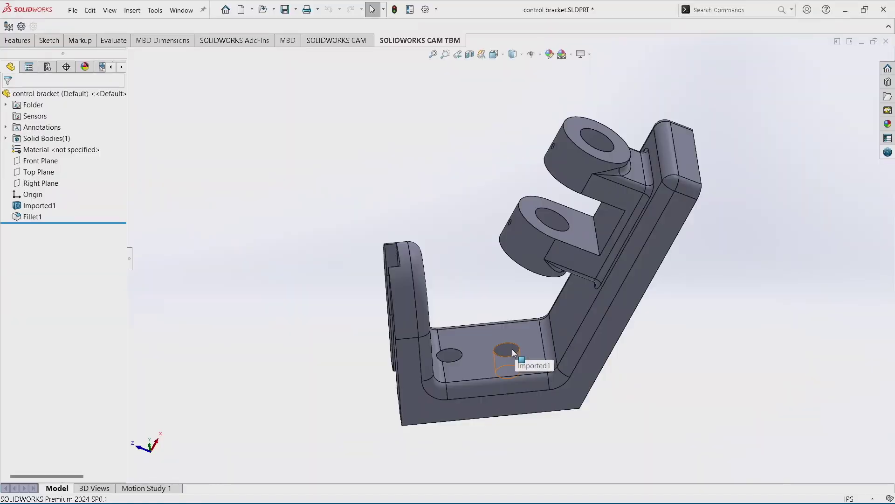
Step: Recognize the base hole as Hole1 and open its definition for editing
right_click(512, 350)
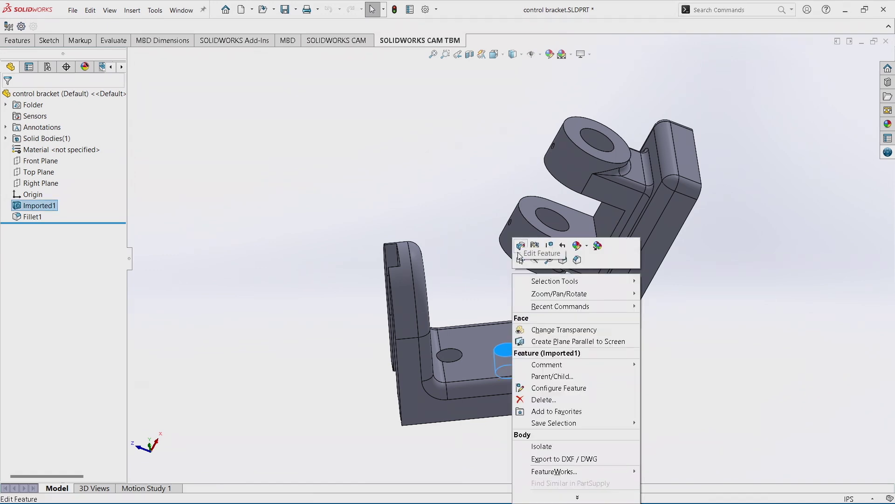
click(500, 240)
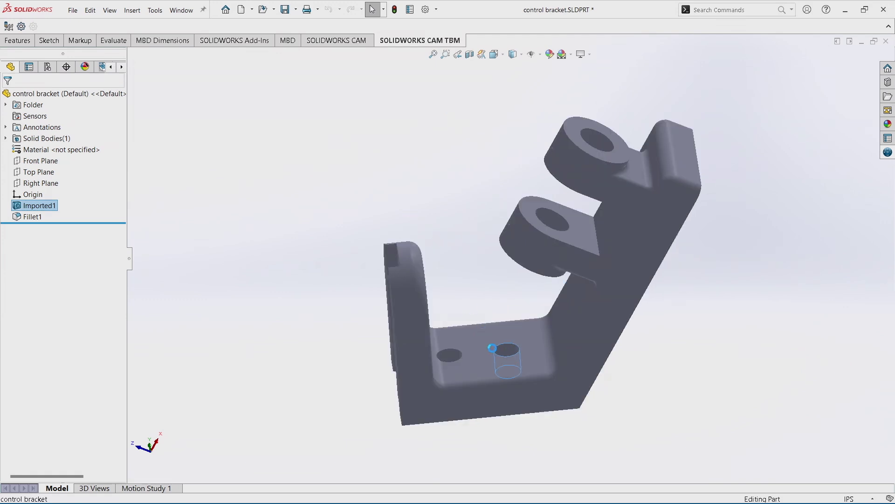
click(492, 347)
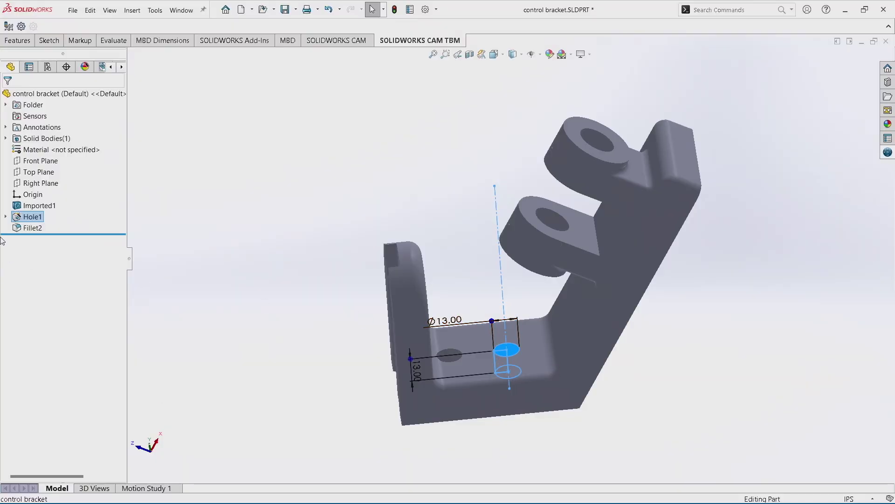
right_click(33, 221)
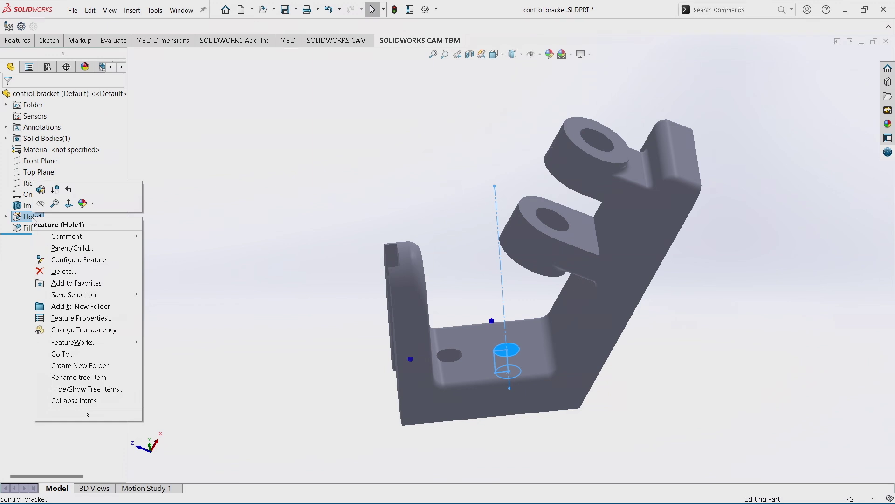
click(41, 188)
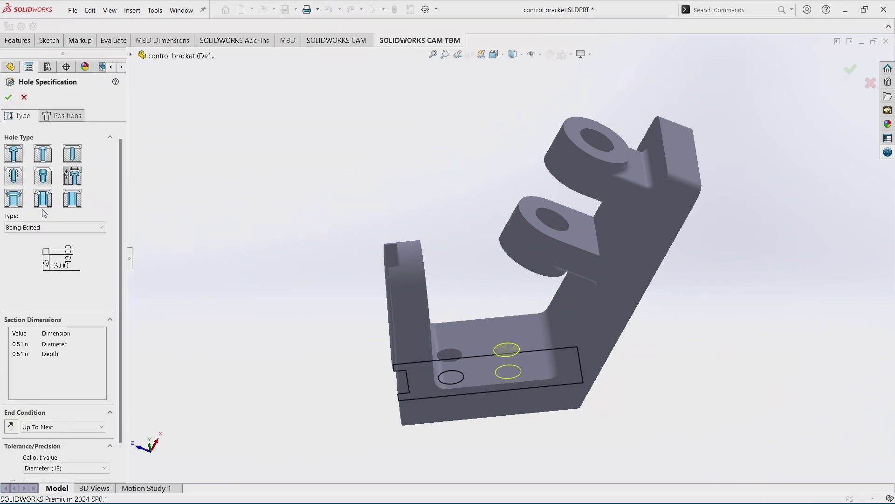
Step: Define Hole1 as a through-all 5/16 Socket Button Head Cap Screw counterbore
click(13, 154)
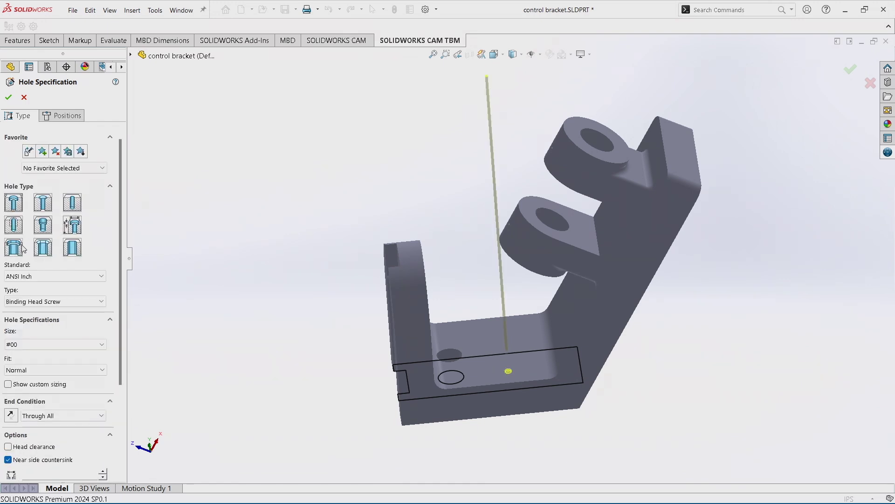
click(83, 301)
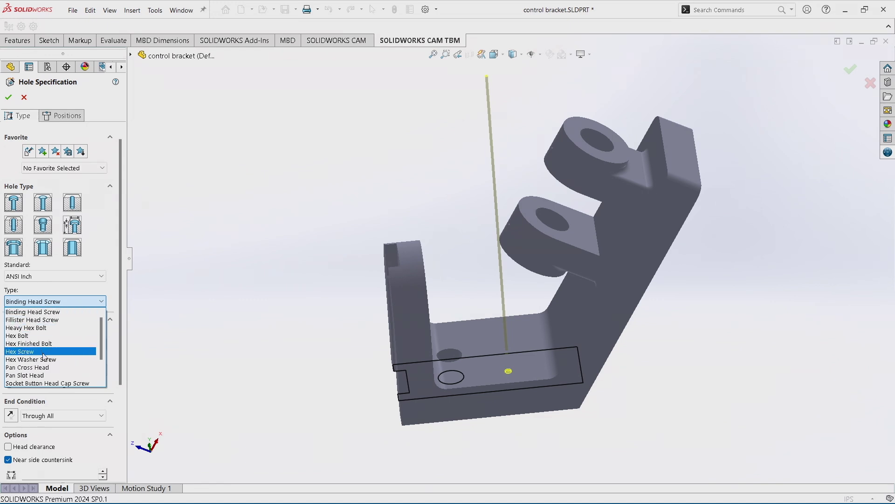
click(48, 383)
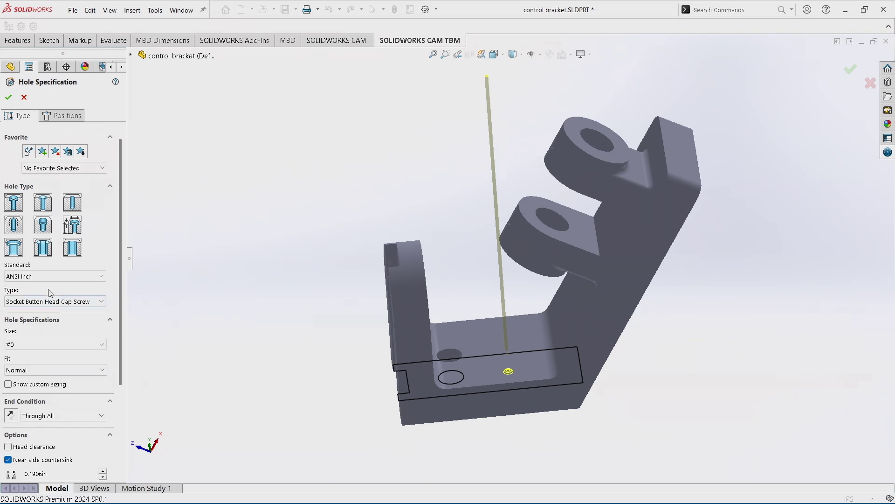
click(48, 345)
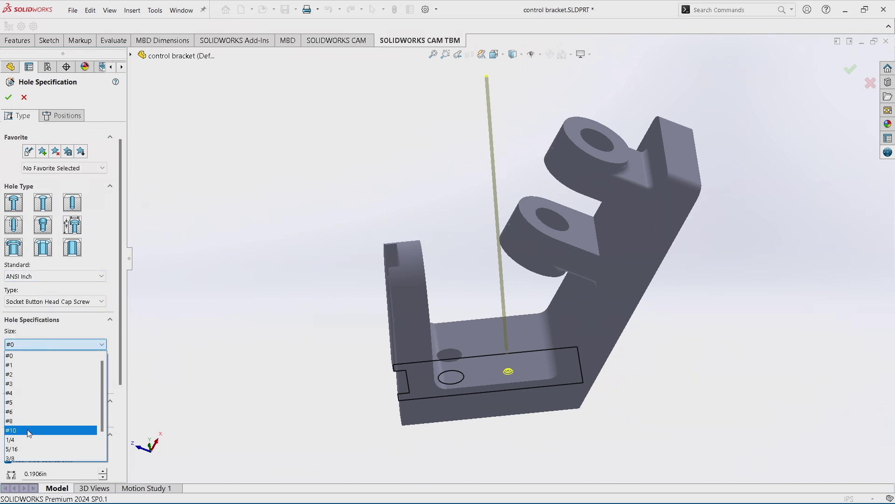
scroll(21, 449, down, 1)
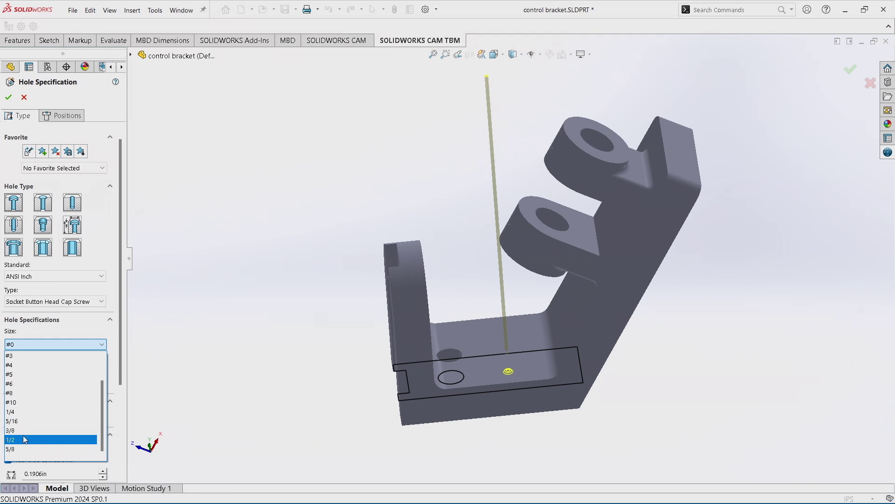
click(25, 438)
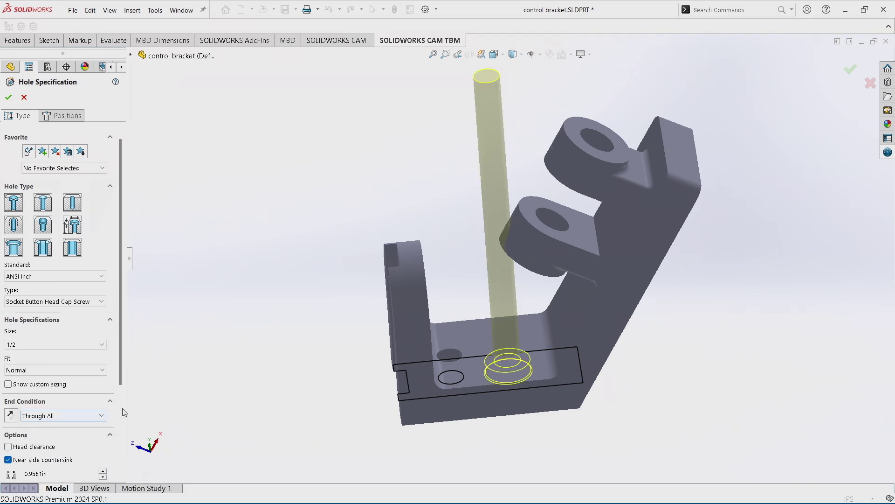
middle_drag(421, 420, 422, 350)
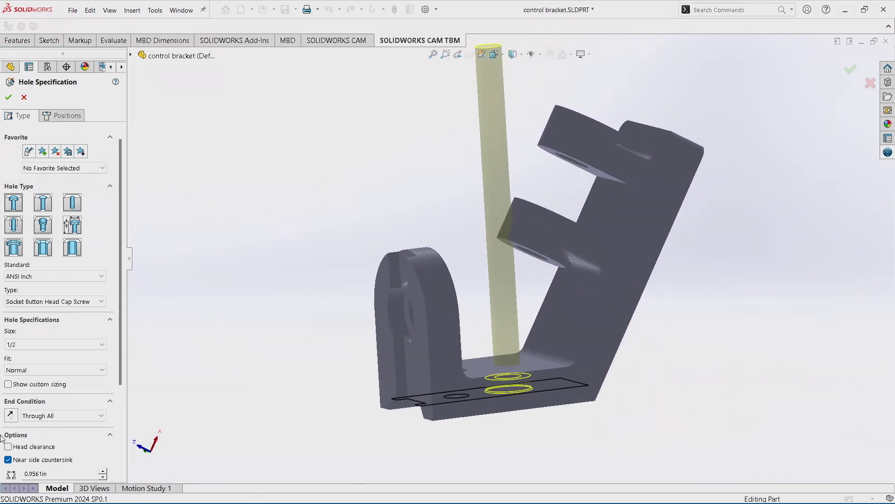
click(78, 345)
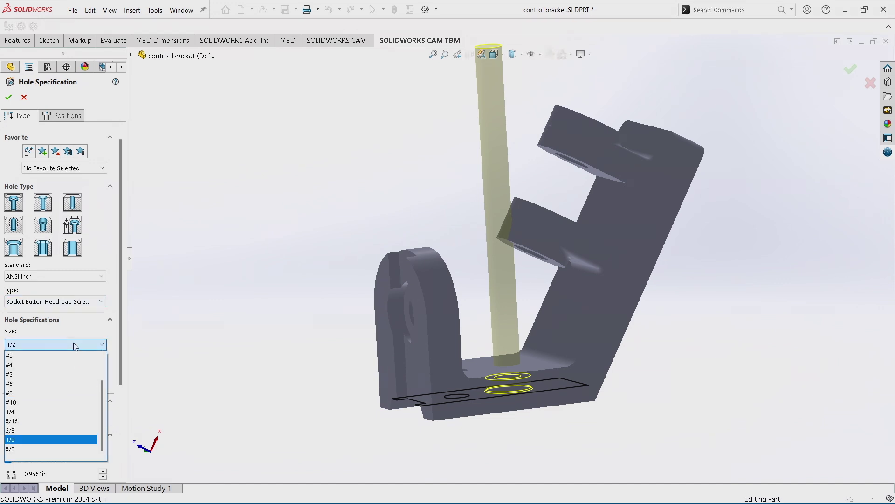
click(11, 421)
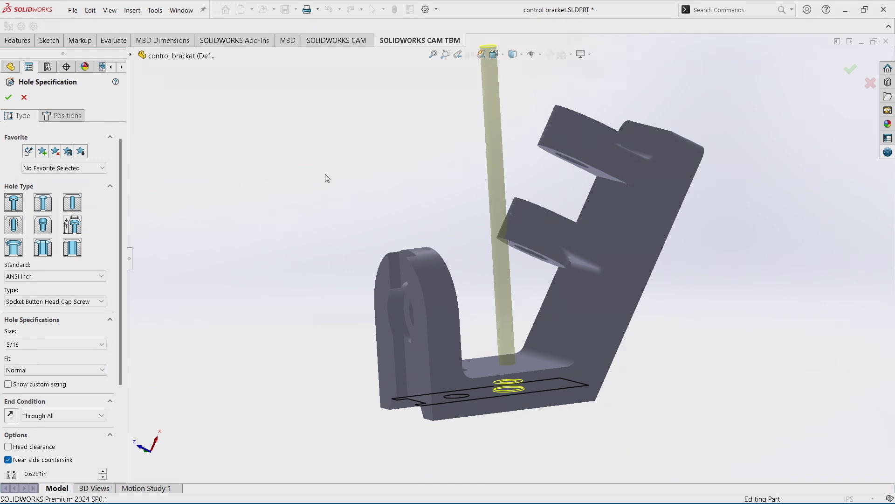
click(8, 97)
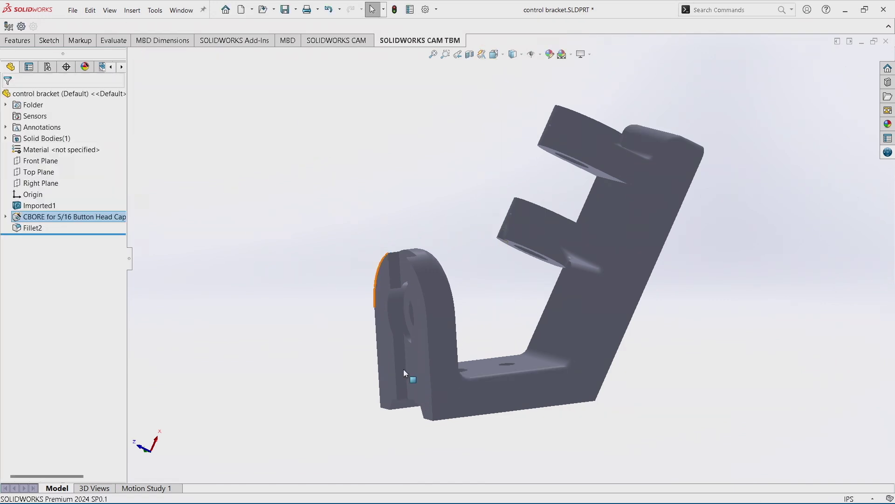
middle_drag(359, 336, 342, 80)
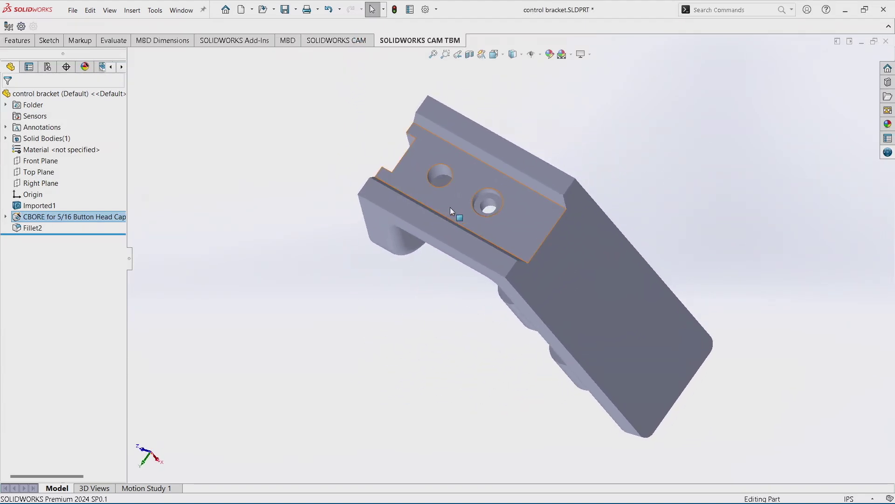